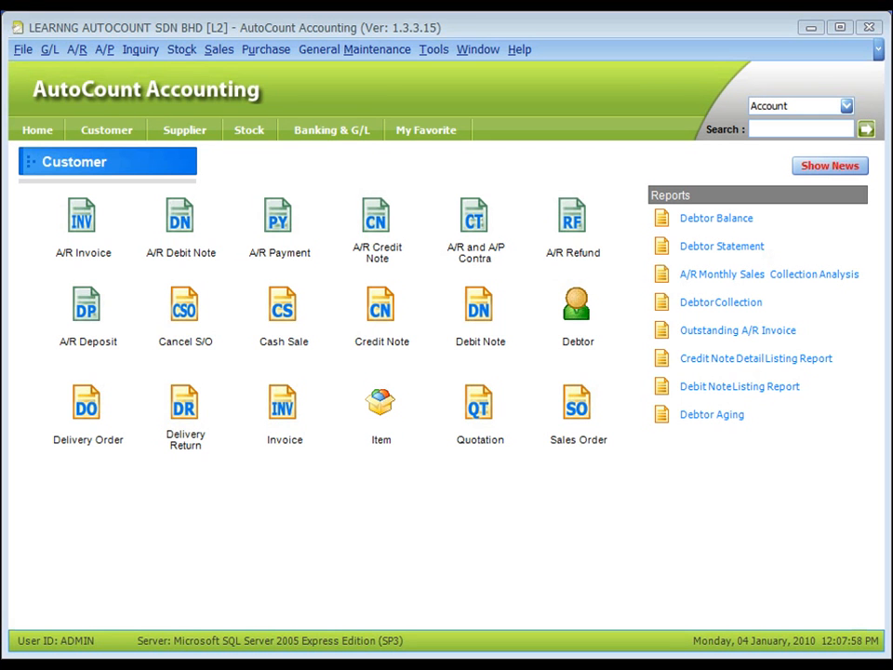
Check the Cash Book's new-transaction options, then launch A/R Payment from the Customer page.
{"action": "left_click", "coordinate": [76, 50]}
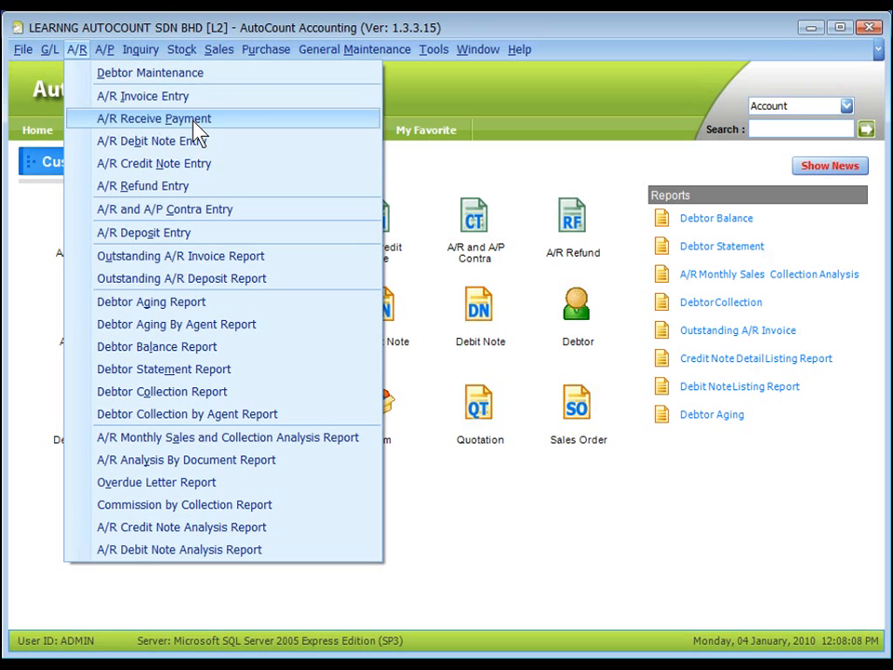
{"action": "mouse_move", "coordinate": [46, 46]}
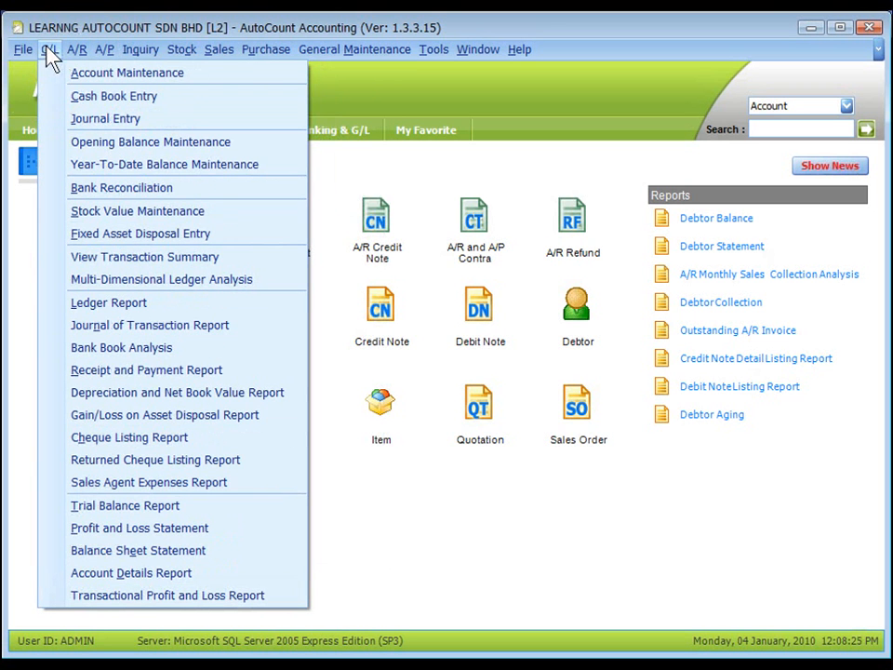
{"action": "left_click", "coordinate": [140, 97]}
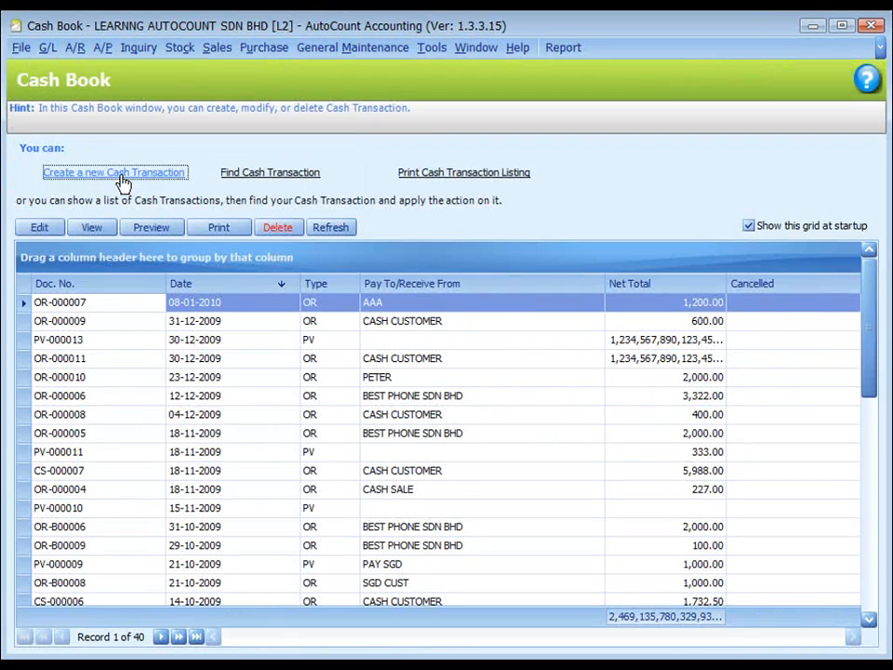
{"action": "left_click", "coordinate": [122, 177]}
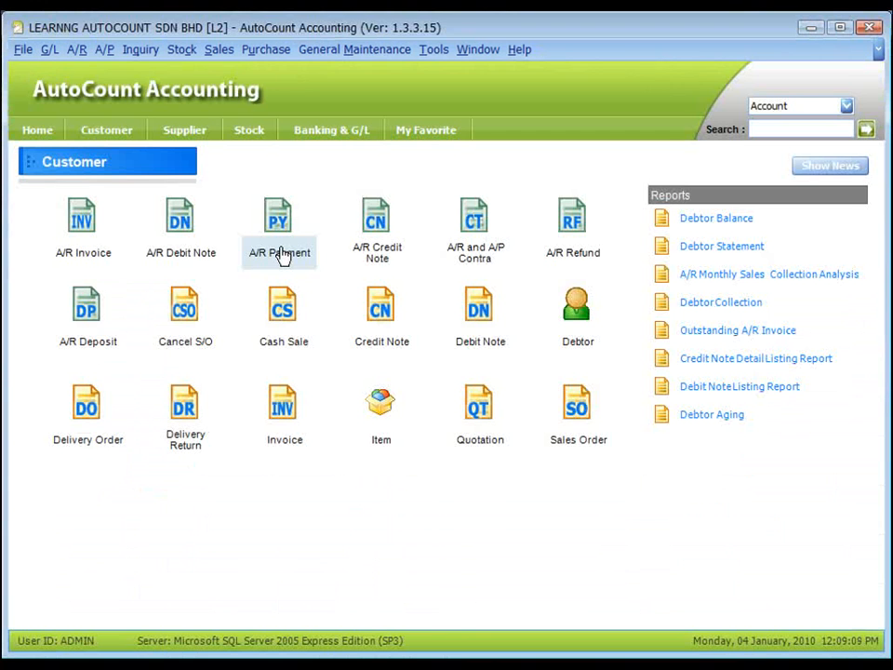
{"action": "left_click", "coordinate": [281, 253]}
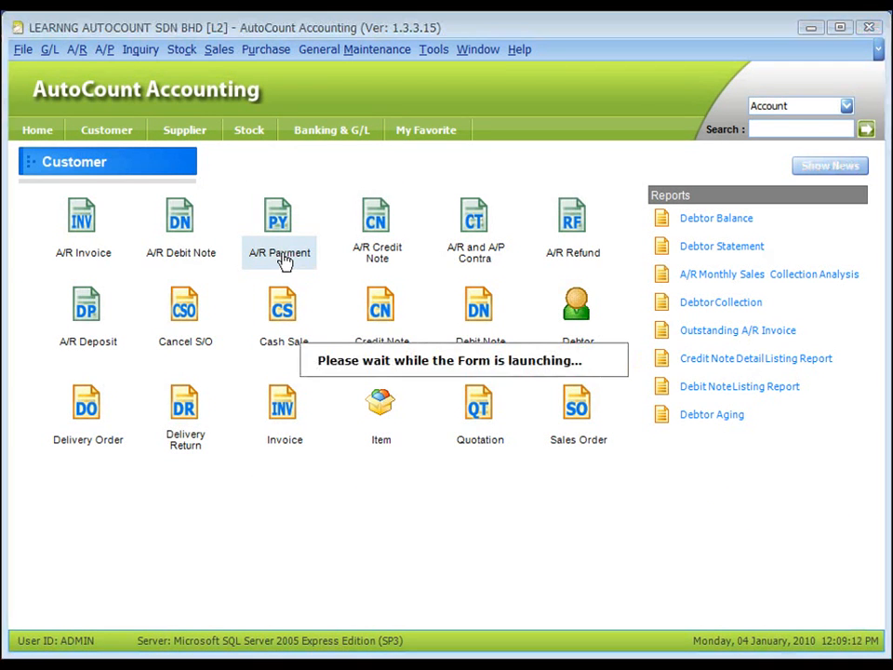
Start a new A/R receive payment for debtor 300-B001 BEST PHONE SDN BHD.
{"action": "left_click", "coordinate": [122, 175]}
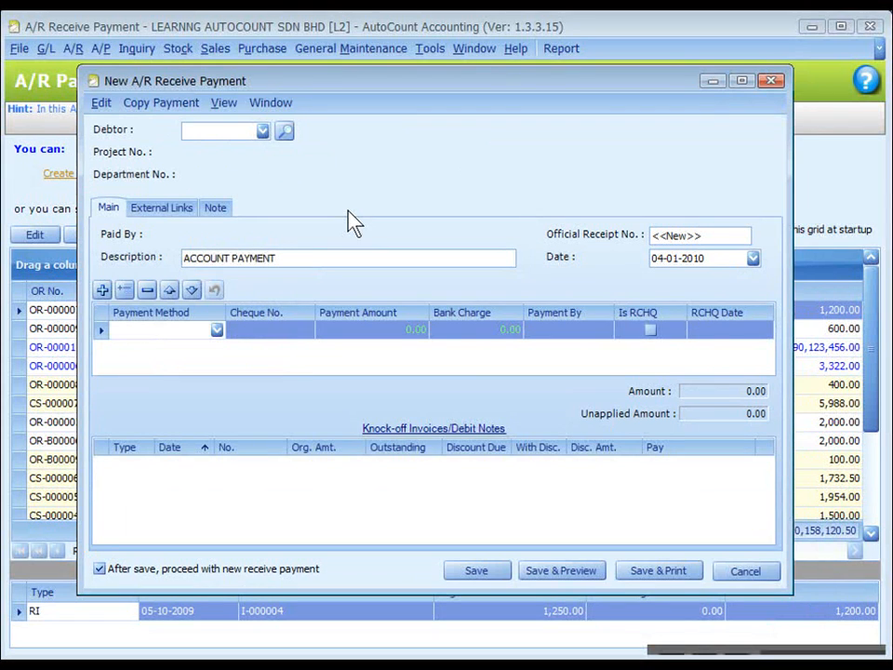
{"action": "left_click", "coordinate": [321, 198]}
{"action": "left_click", "coordinate": [214, 331]}
{"action": "left_click", "coordinate": [418, 475]}
{"action": "left_click", "coordinate": [295, 169]}
{"action": "left_click", "coordinate": [263, 131]}
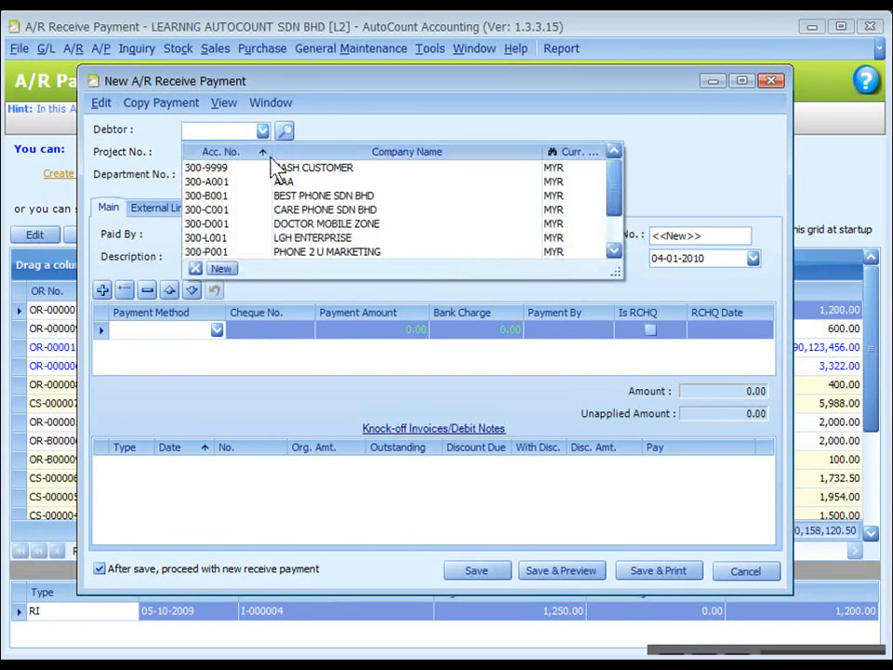
{"action": "left_click", "coordinate": [279, 176]}
{"action": "left_click", "coordinate": [298, 259]}
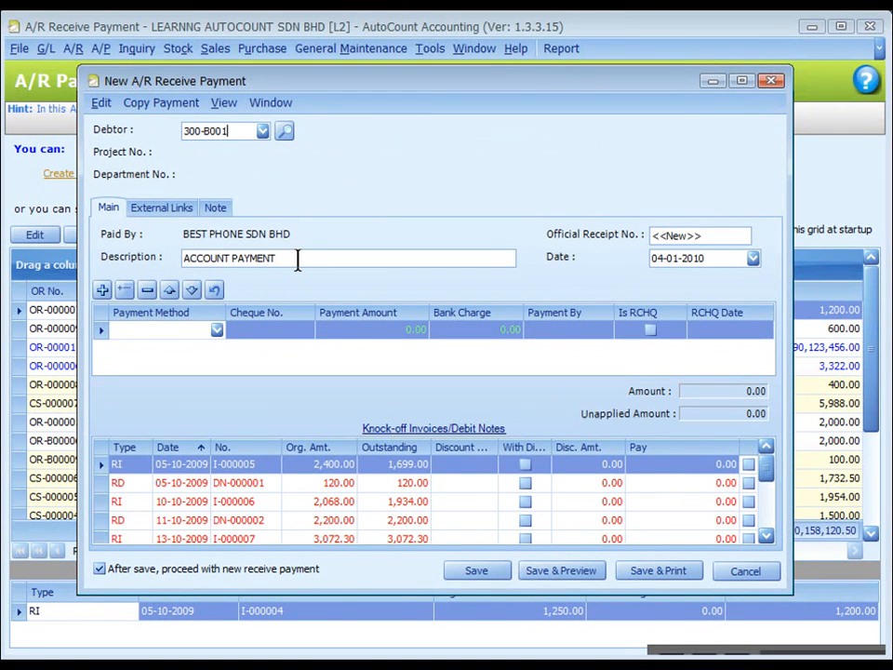
Leave the receipt number as <<New>> and set the payment method to CHEQUE-MBB.
{"action": "left_click", "coordinate": [719, 234]}
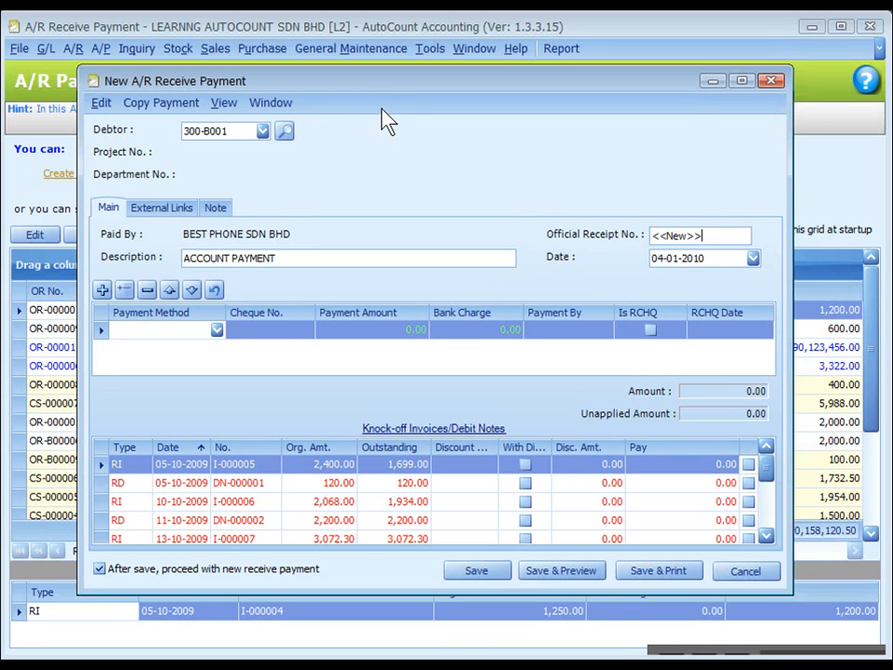
{"action": "left_click", "coordinate": [362, 83]}
{"action": "left_click_drag", "start_coordinate": [711, 233], "coordinate": [630, 234]}
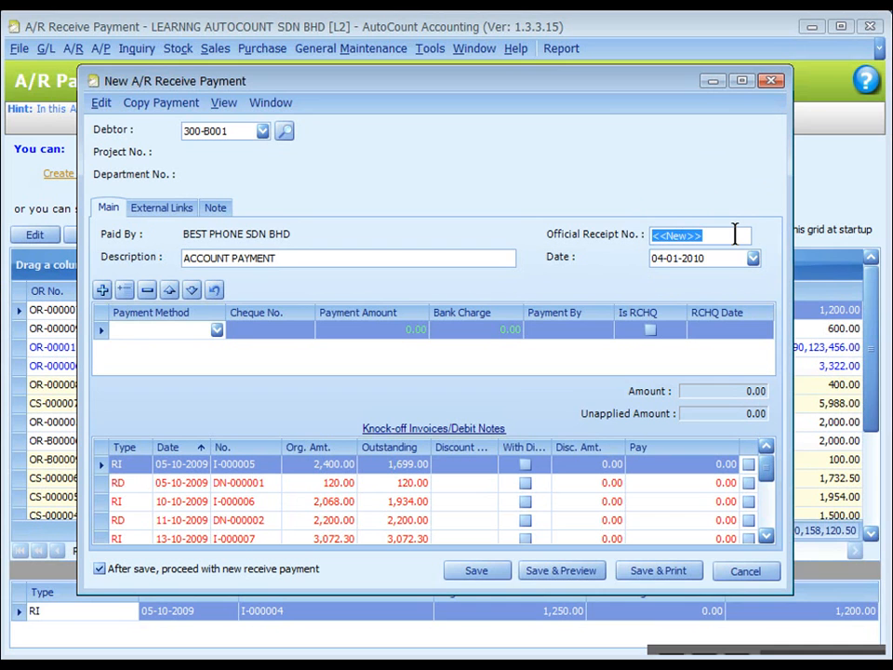
{"action": "left_click", "coordinate": [719, 257]}
{"action": "left_click", "coordinate": [217, 330]}
{"action": "left_click", "coordinate": [205, 391]}
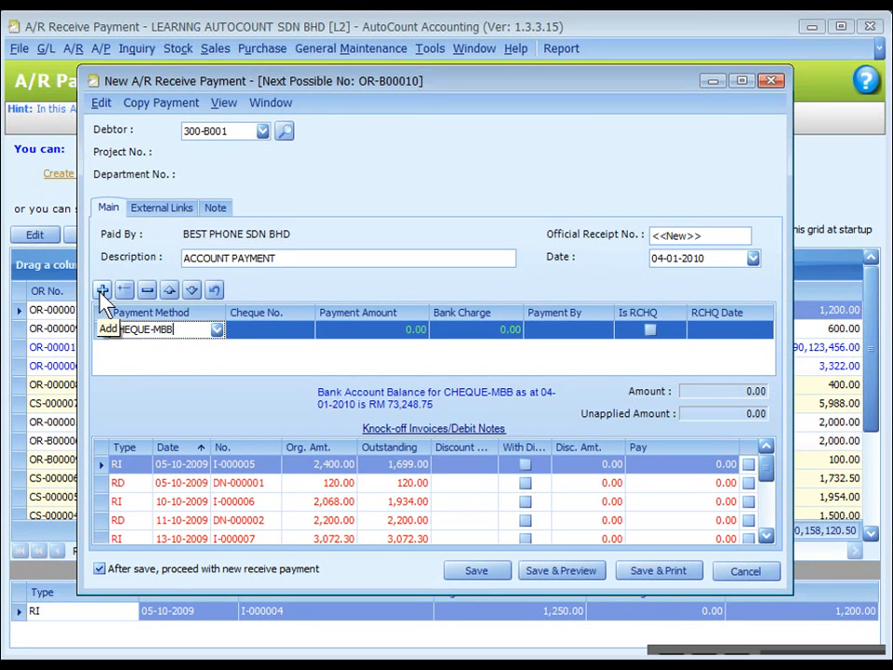
Enter cheque number 123455 with a payment amount of 4000.
{"action": "left_click", "coordinate": [268, 332]}
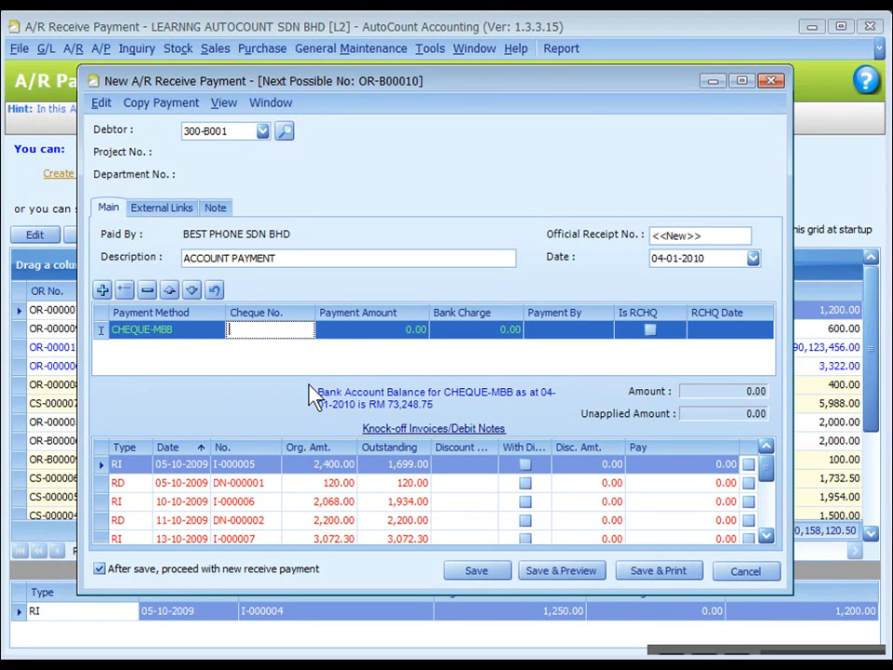
{"action": "type", "text": "123455"}
{"action": "left_click", "coordinate": [343, 332]}
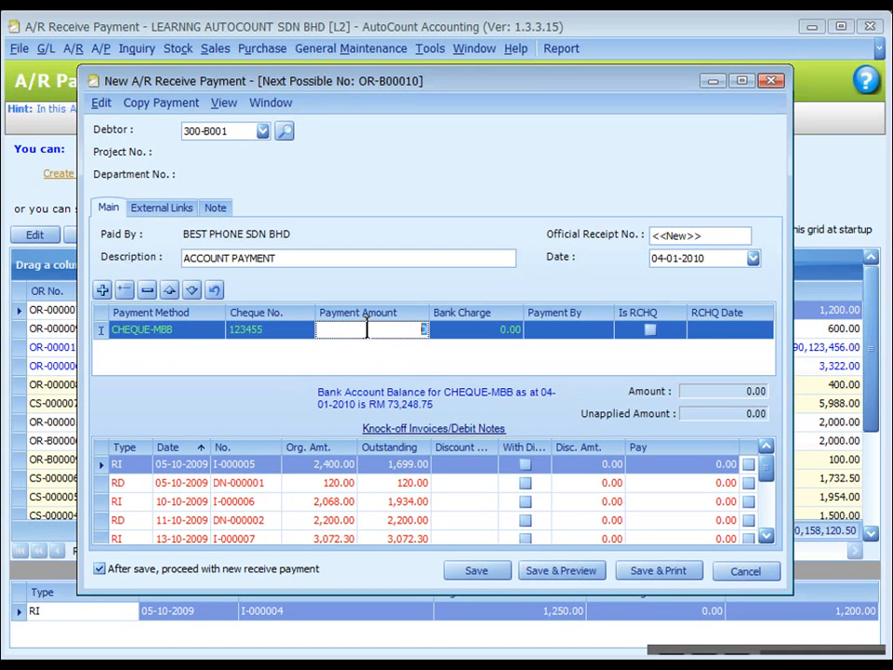
{"action": "type", "text": "4000"}
Try paying I-000005, I-000006 and DN-000002, then clear them so all 4,000.00 stays unapplied.
{"action": "left_click", "coordinate": [749, 465]}
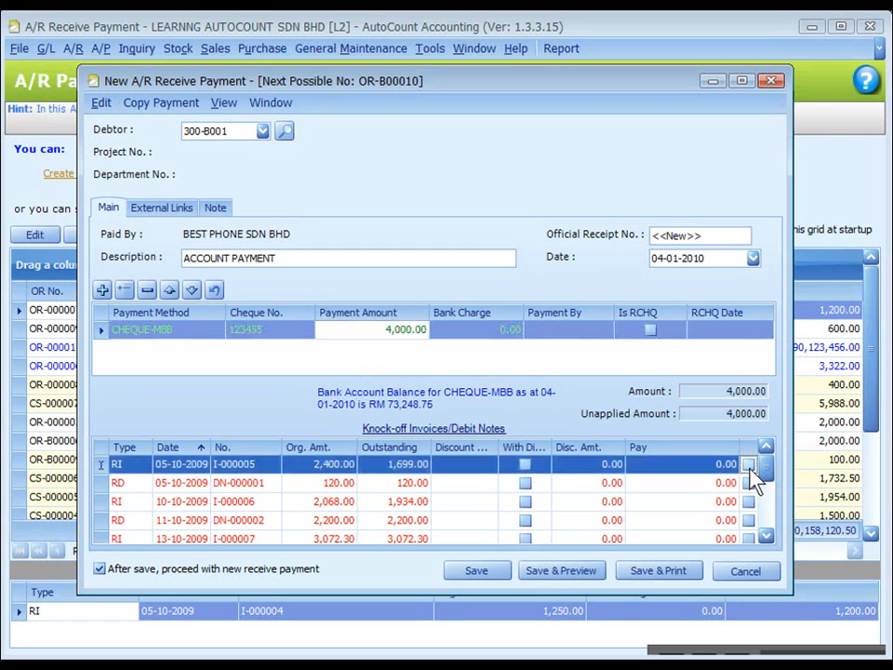
{"action": "left_click", "coordinate": [749, 501]}
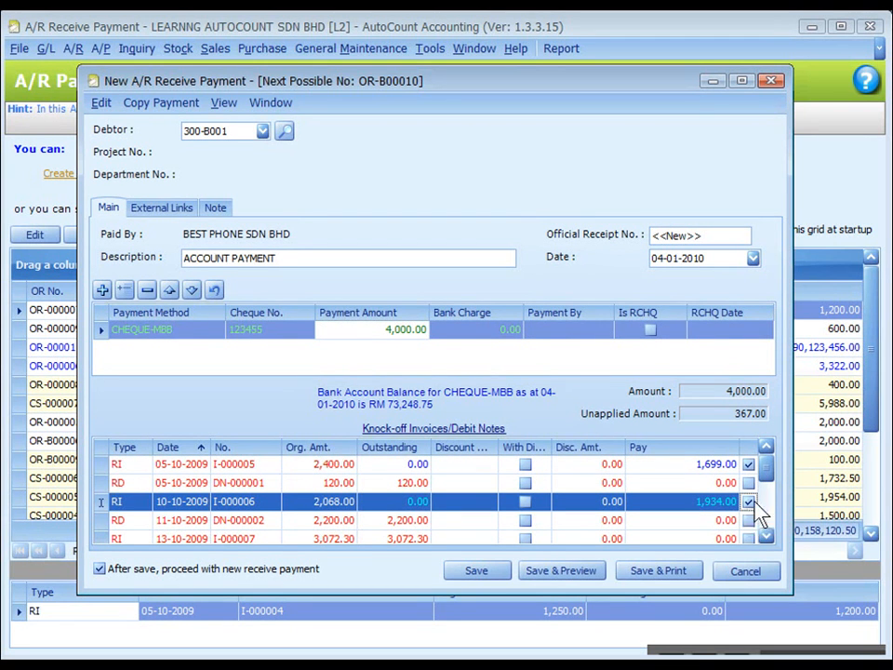
{"action": "left_click", "coordinate": [749, 520]}
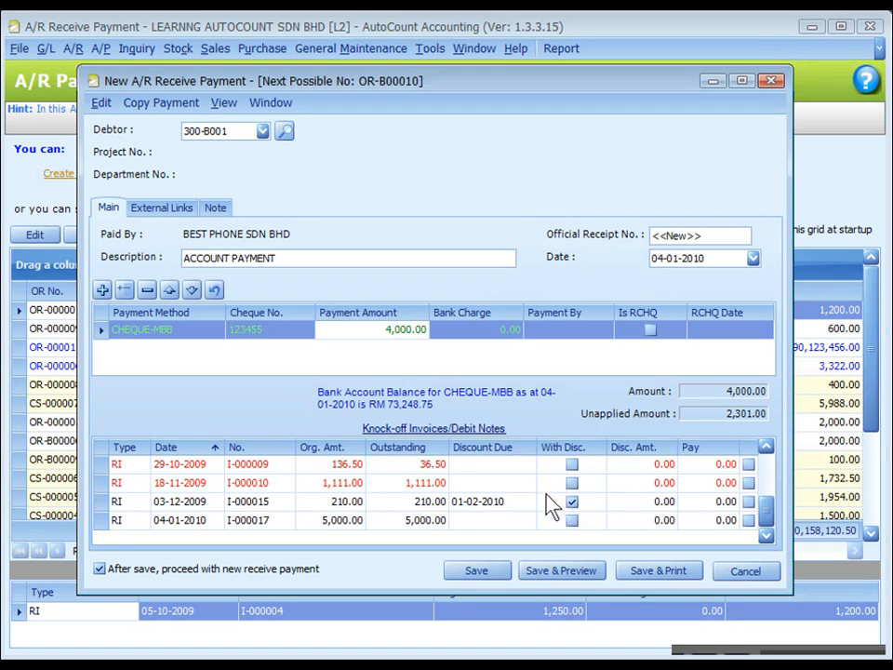
{"action": "left_click_drag", "start_coordinate": [767, 509], "coordinate": [768, 457]}
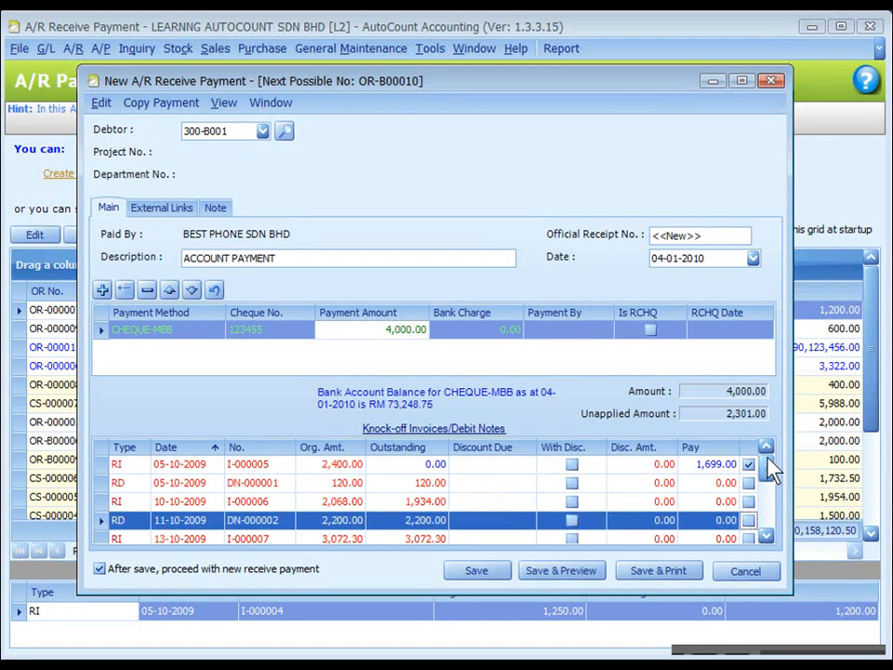
{"action": "left_click", "coordinate": [751, 467]}
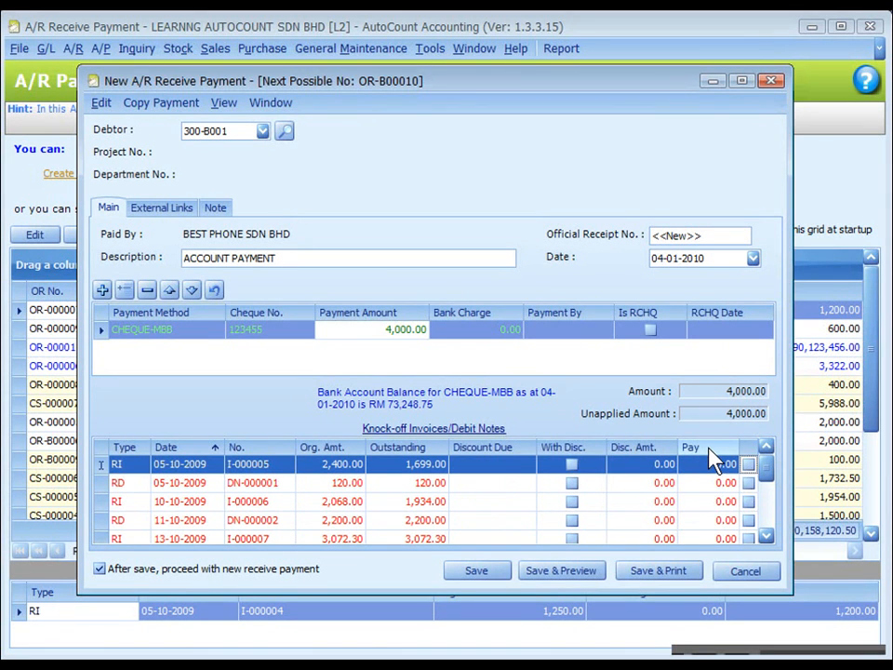
Auto-fill the 4,000.00 knock-off across outstanding documents and adjust I-000015's discount.
{"action": "double_click", "coordinate": [709, 448]}
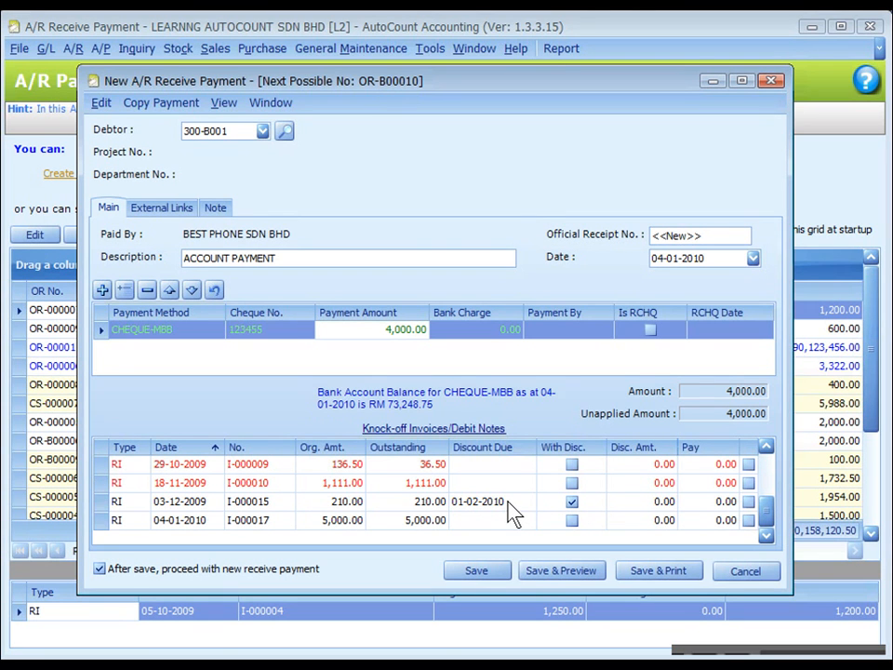
{"action": "left_click", "coordinate": [749, 501]}
{"action": "left_click", "coordinate": [647, 503]}
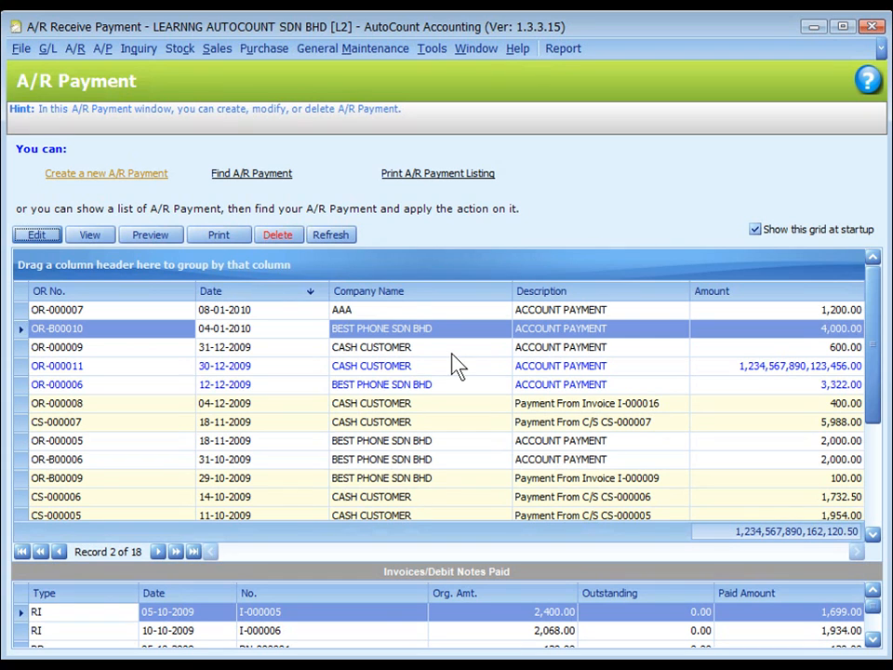
Edit receipt OR-B00010, tick Is RCHQ and check its RCHQ Date.
{"action": "left_click", "coordinate": [36, 236]}
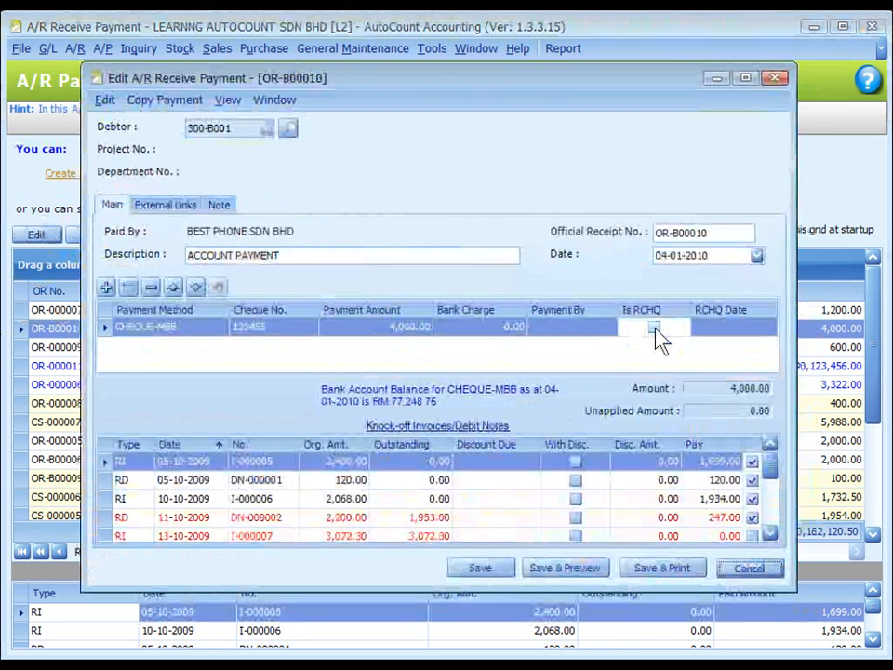
{"action": "left_click", "coordinate": [655, 328]}
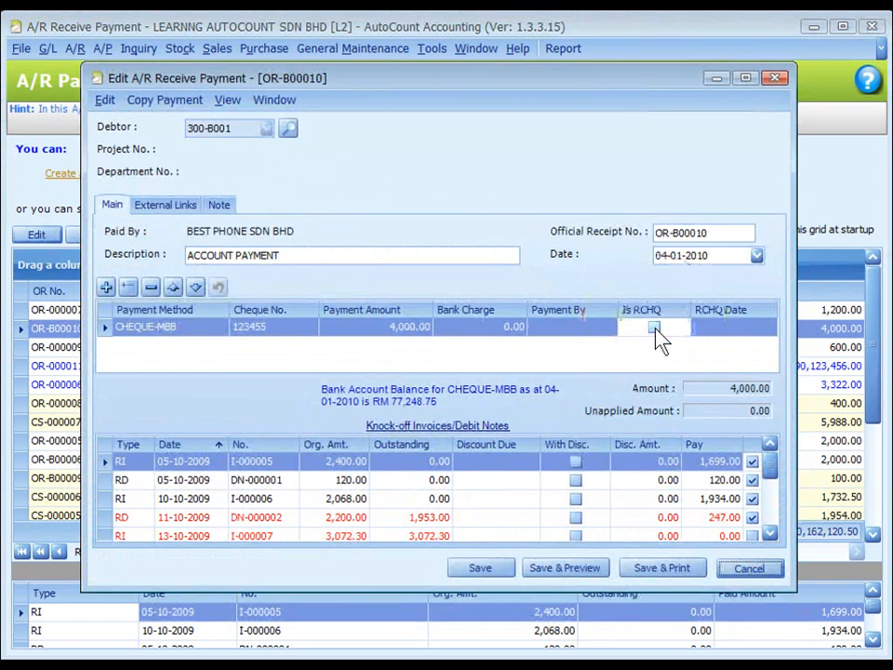
{"action": "left_click", "coordinate": [722, 326]}
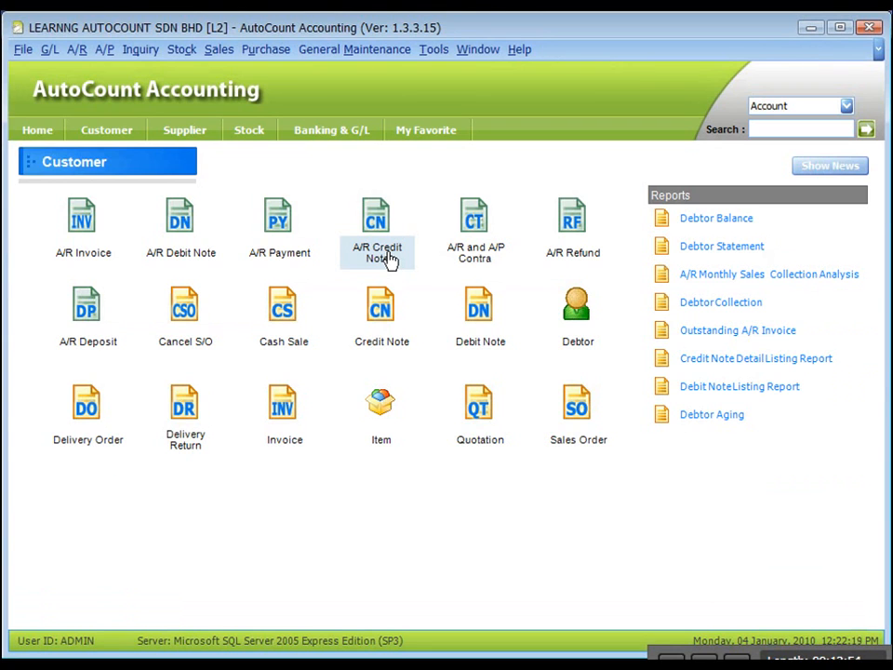
Open the A/R Credit Note list and select CN-000002.
{"action": "left_click", "coordinate": [389, 260]}
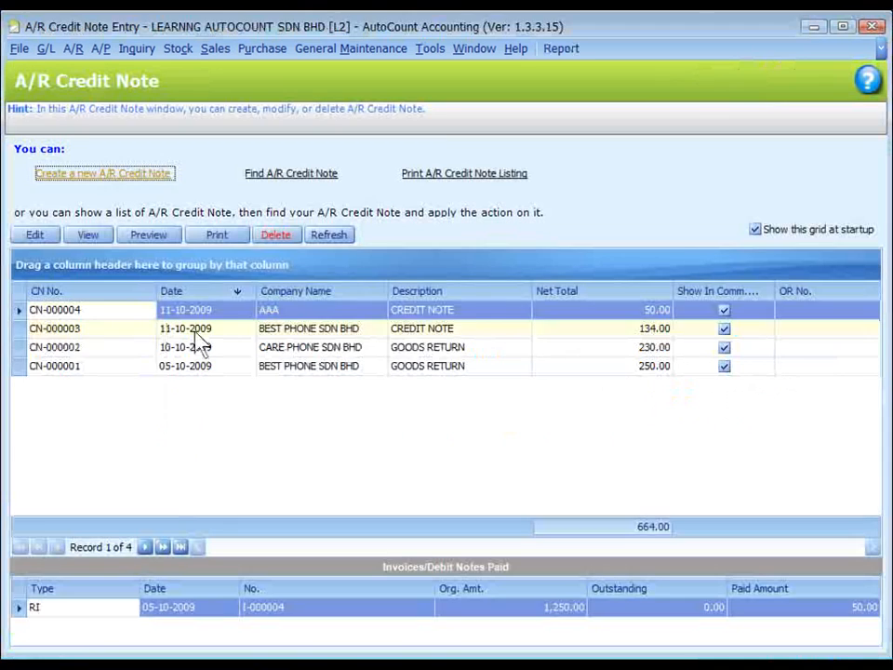
{"action": "left_click", "coordinate": [295, 347]}
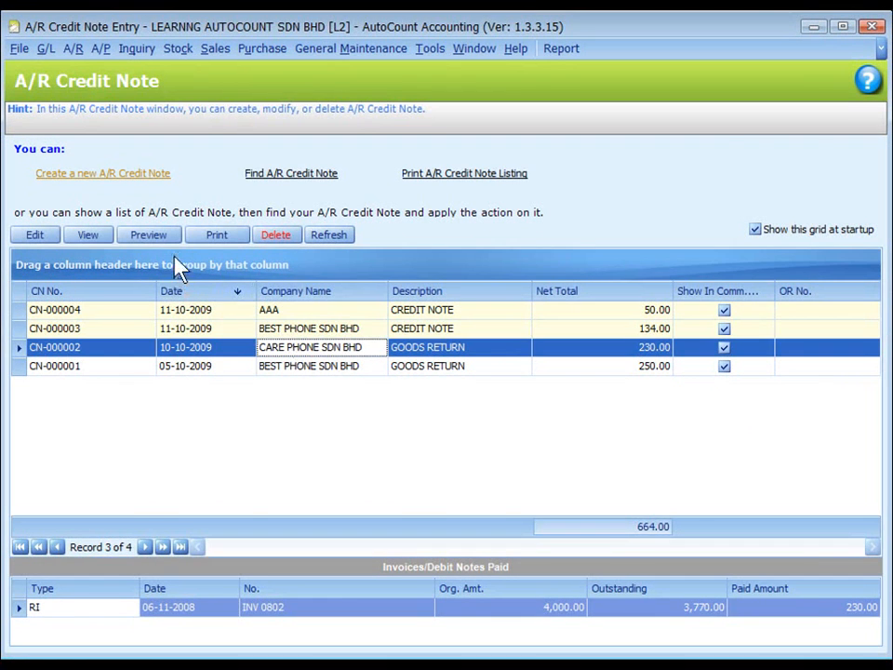
View credit note CN-000002 and switch it into edit mode.
{"action": "left_click", "coordinate": [90, 236]}
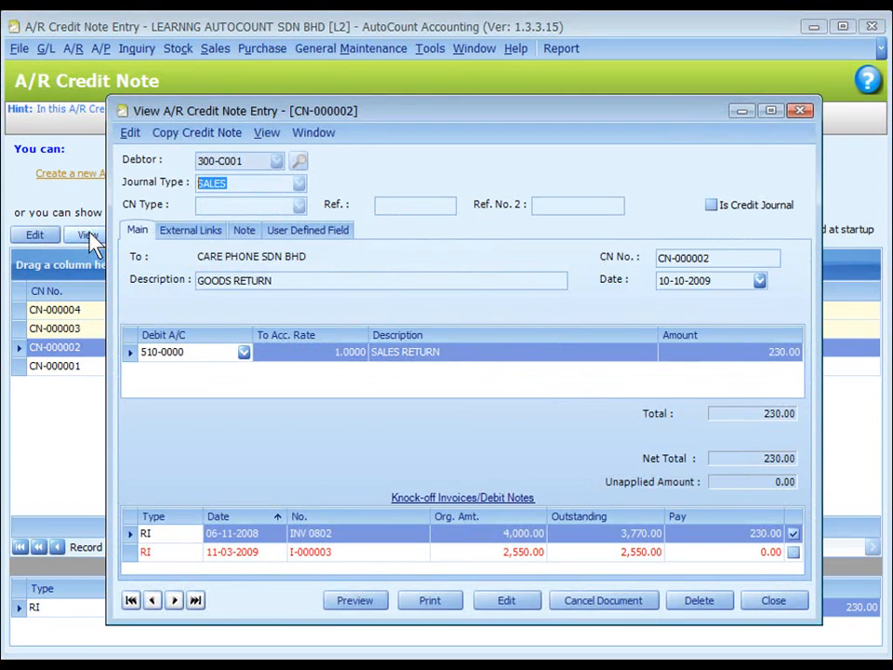
{"action": "left_click", "coordinate": [193, 359]}
{"action": "left_click", "coordinate": [510, 603]}
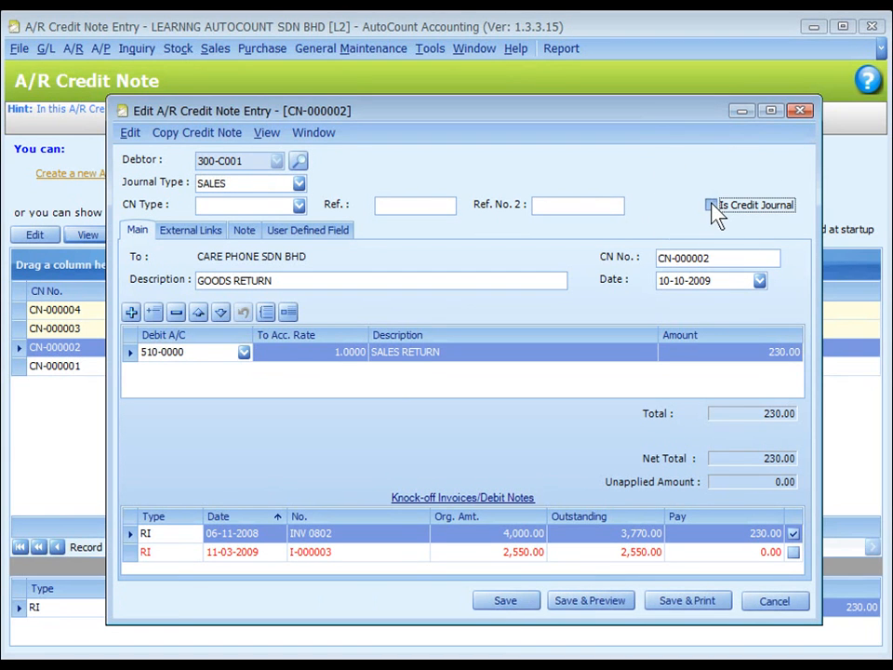